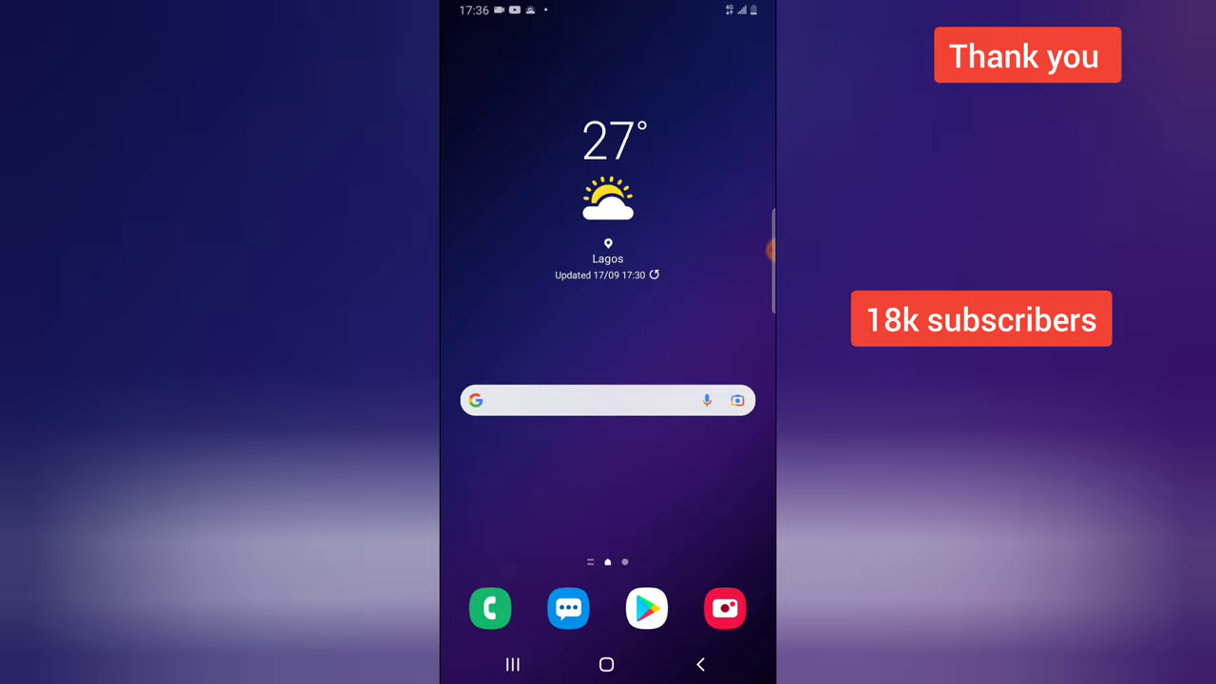
# Step: Launch PowerDirector from the second app-drawer page and dismiss its advertisement
pyautogui.moveTo(608, 494); pyautogui.dragTo(608, 237)
pyautogui.moveTo(703, 380); pyautogui.dragTo(513, 380)
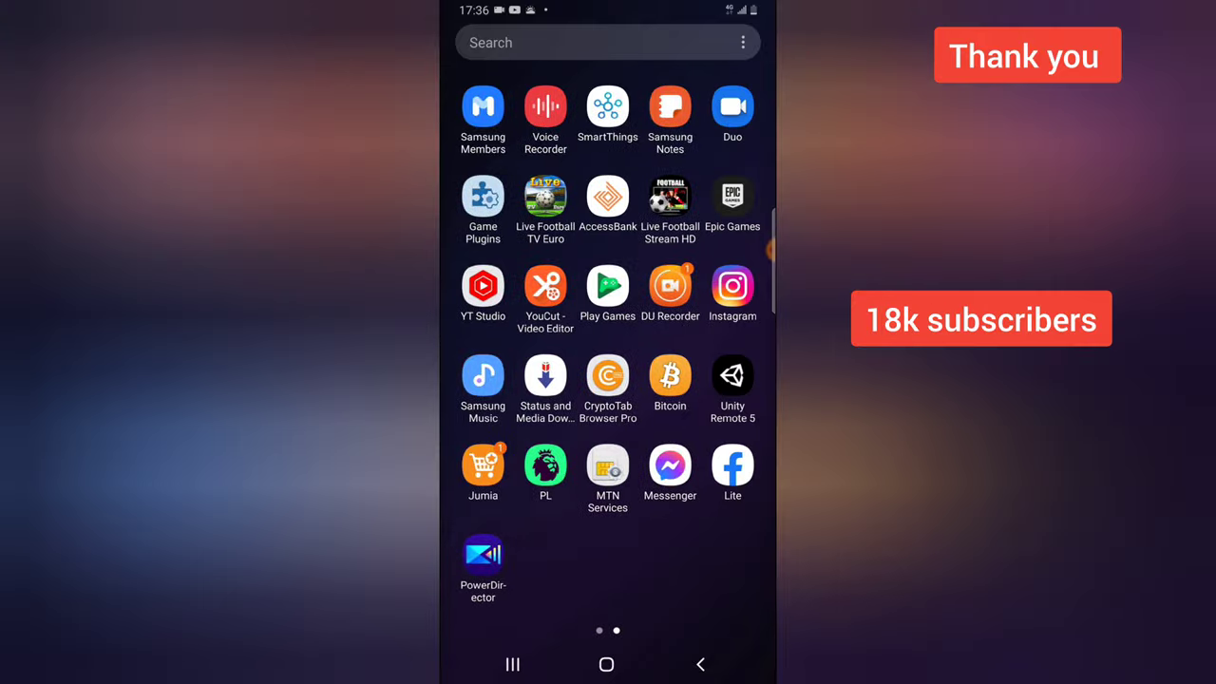
pyautogui.click(483, 554)
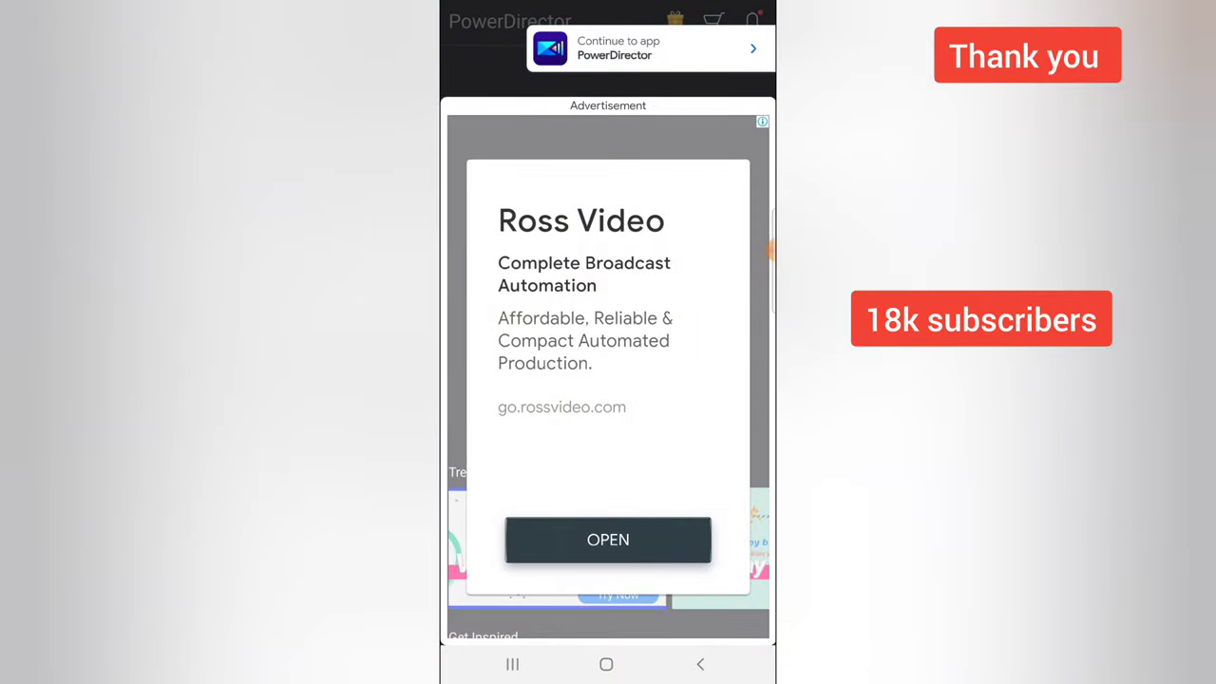
pyautogui.press('Escape')
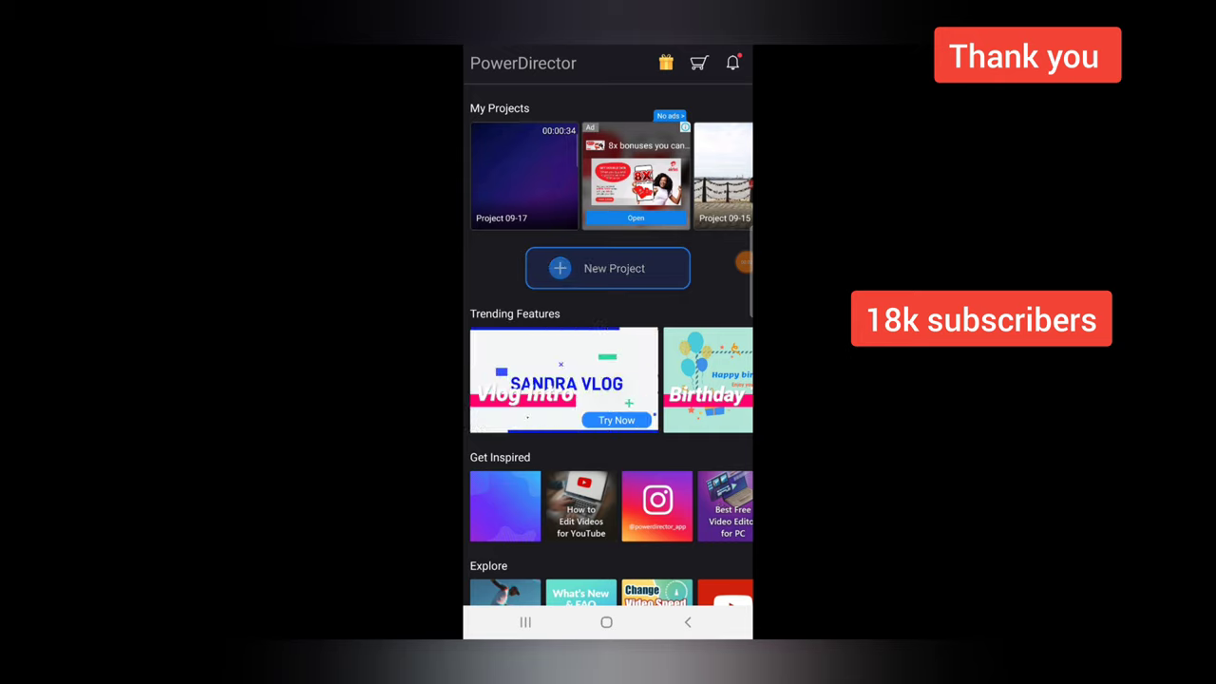
# Step: Start a new project and add the 42-second recordmaster recording, accepting Full HD conversion
pyautogui.click(607, 268)
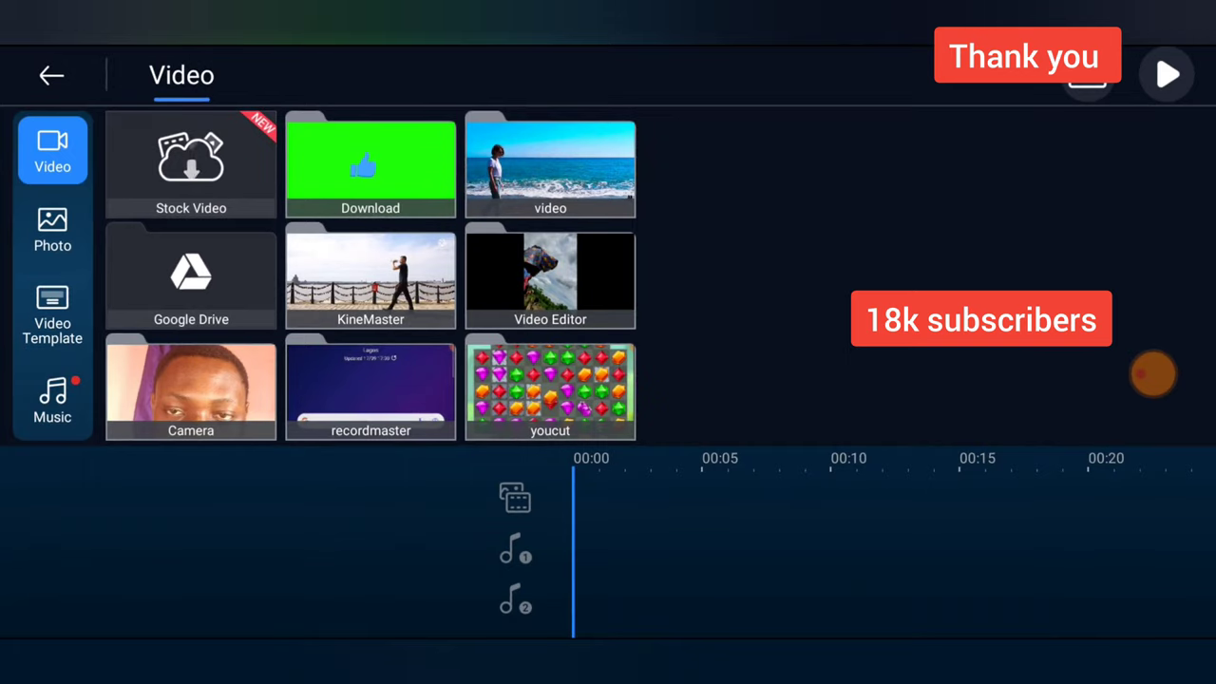
pyautogui.click(550, 169)
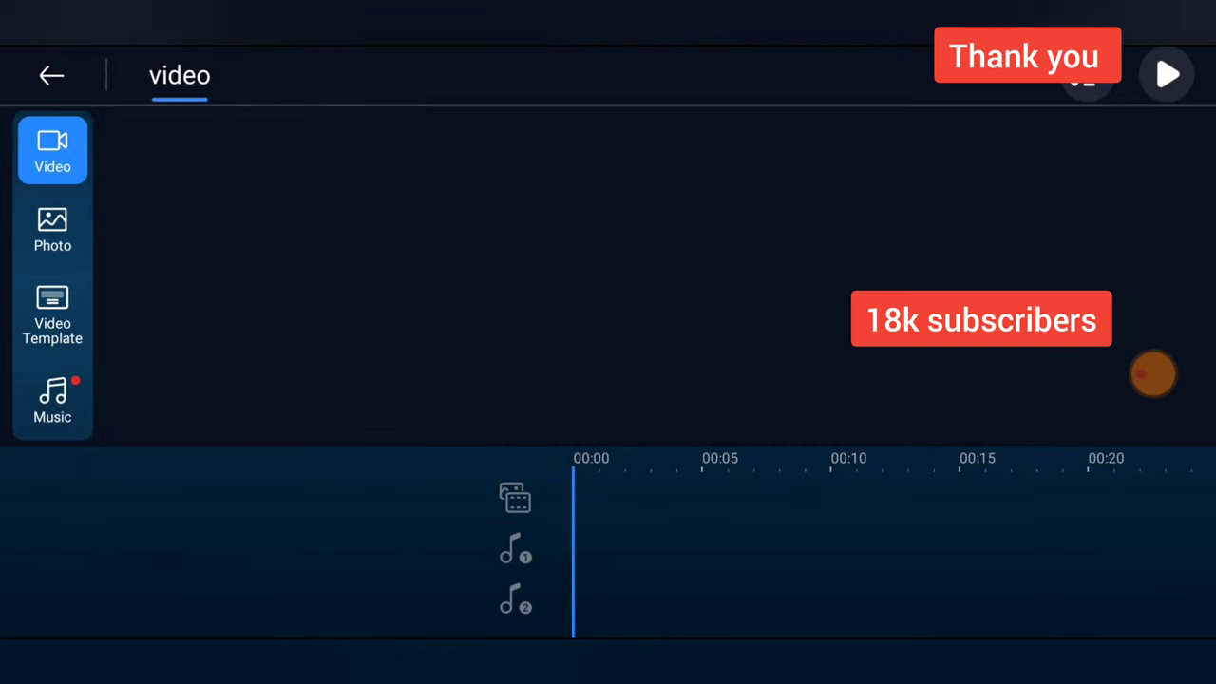
pyautogui.press('Escape')
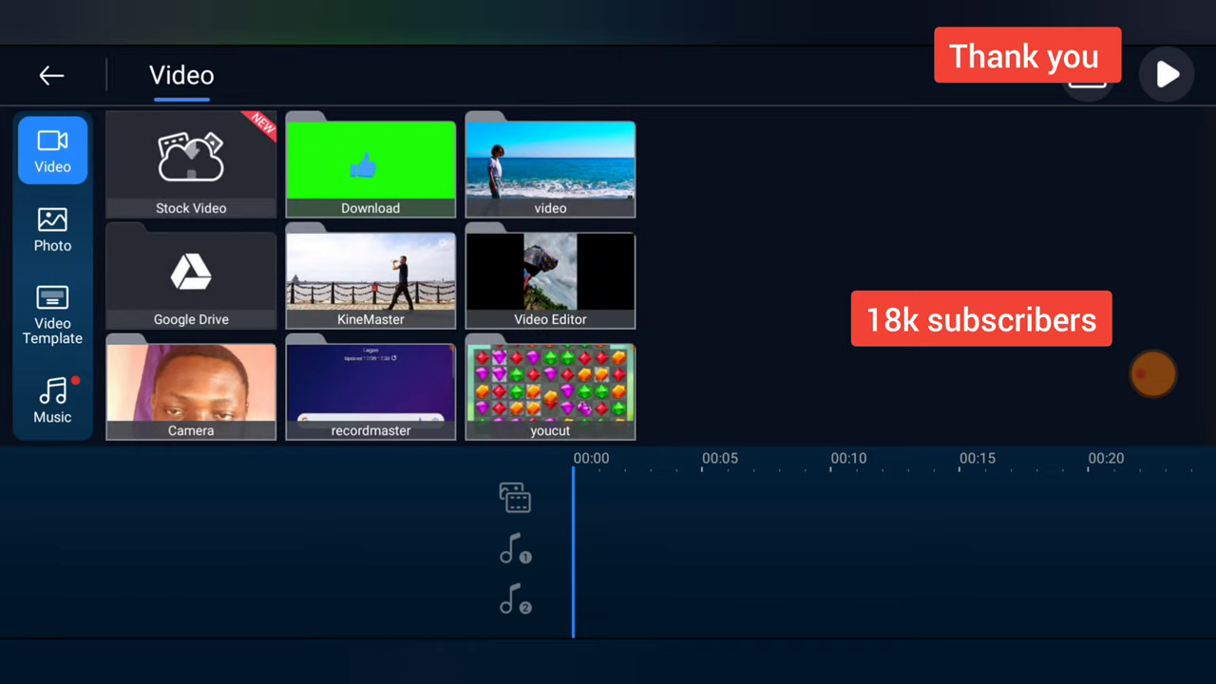
pyautogui.click(371, 389)
pyautogui.click(190, 276)
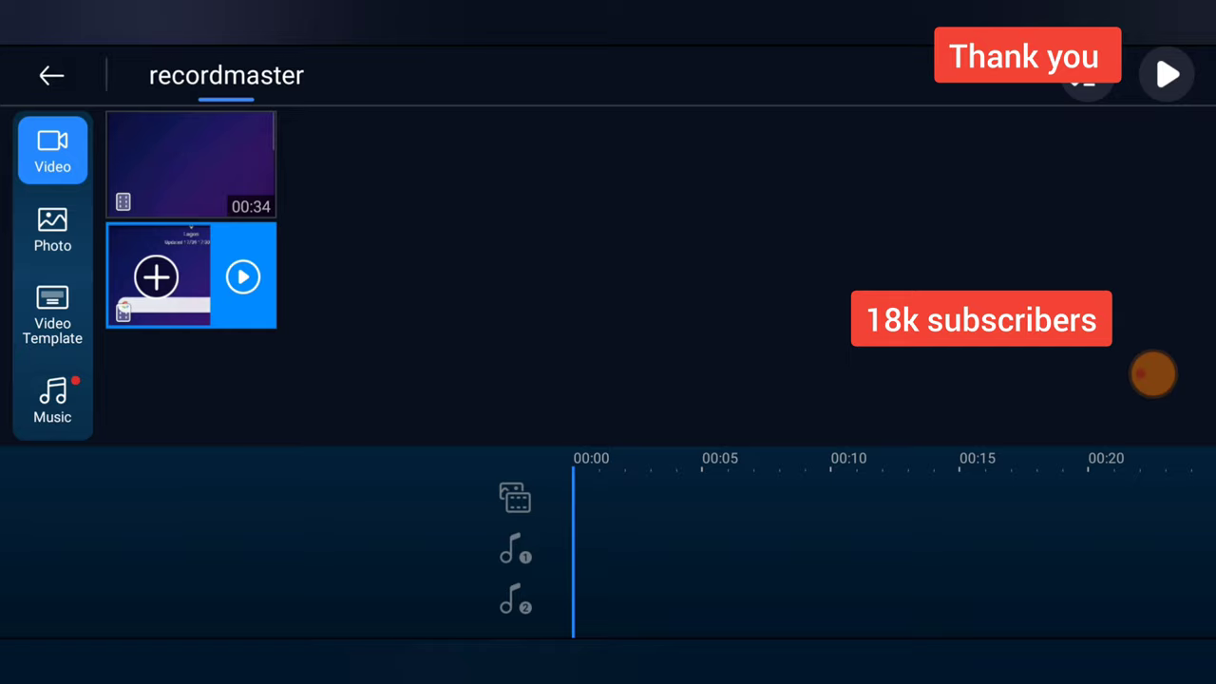
pyautogui.click(155, 276)
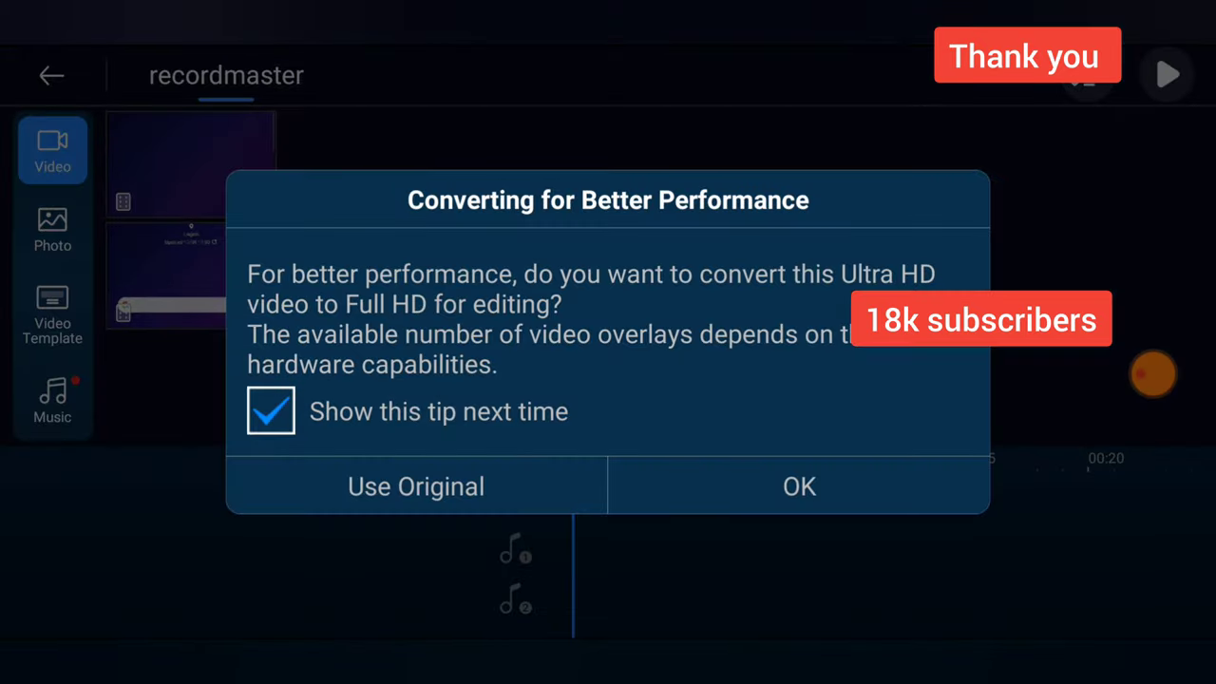
pyautogui.click(799, 486)
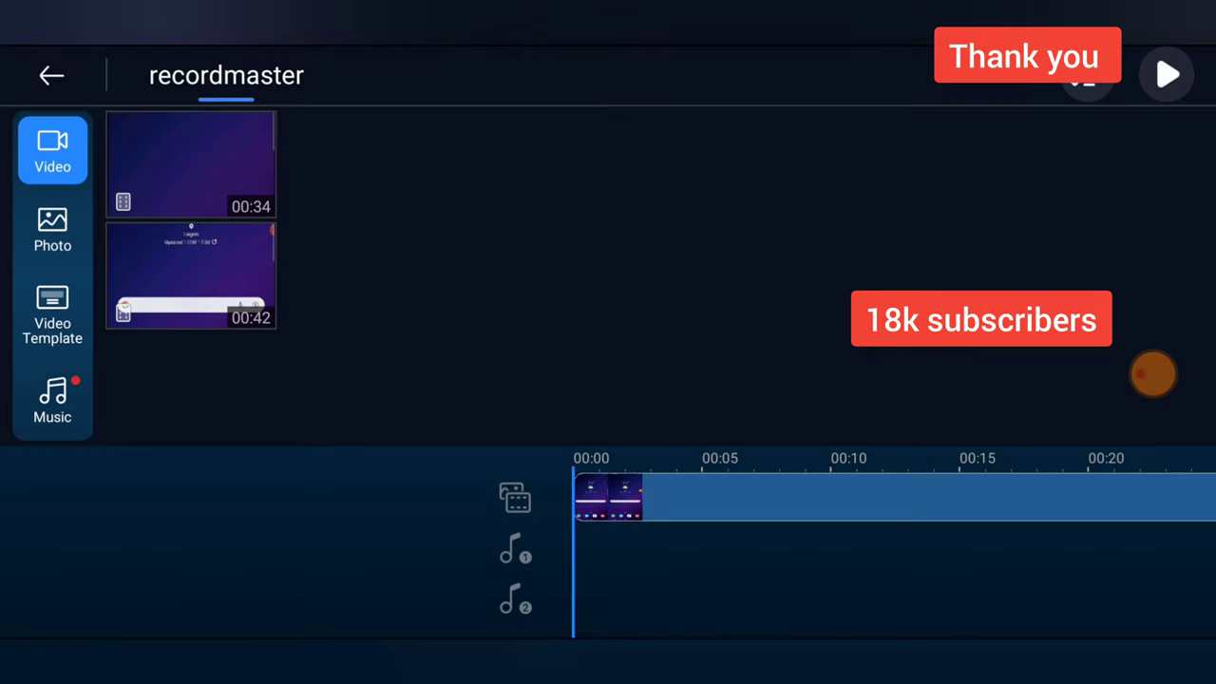
# Step: Close the media browser, preview the recording briefly, and select the clip on the timeline
pyautogui.press('Escape')
pyautogui.press('Escape')
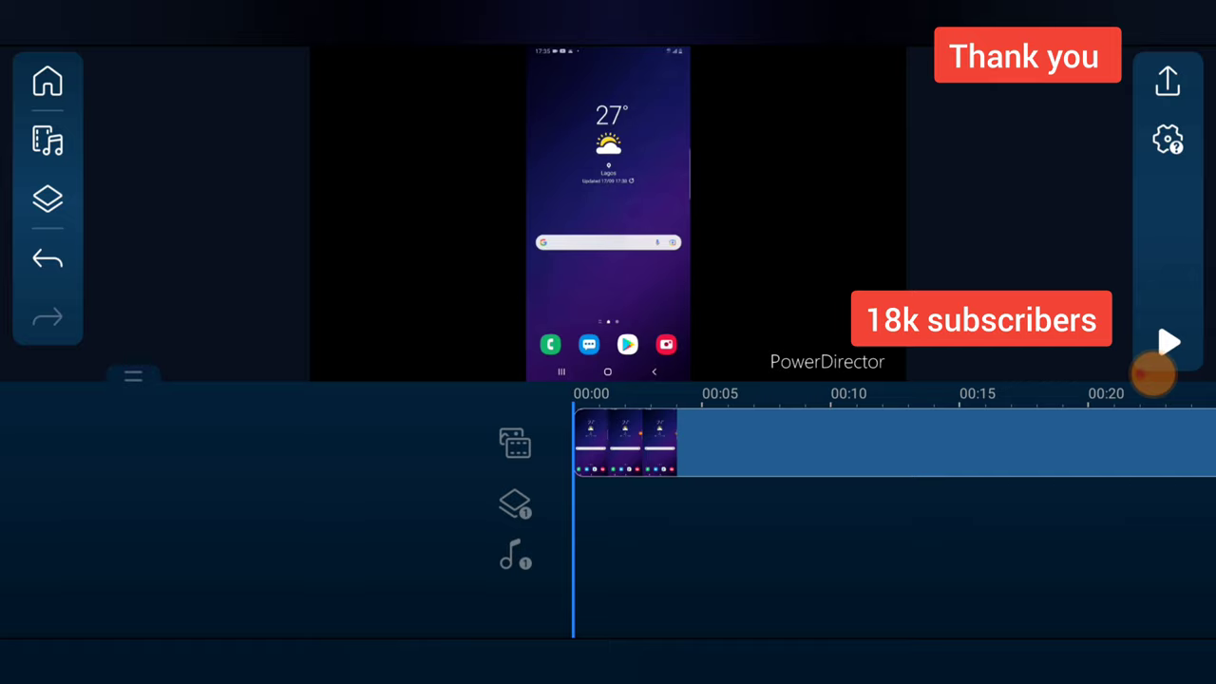
pyautogui.moveTo(1152, 376); pyautogui.dragTo(387, 78)
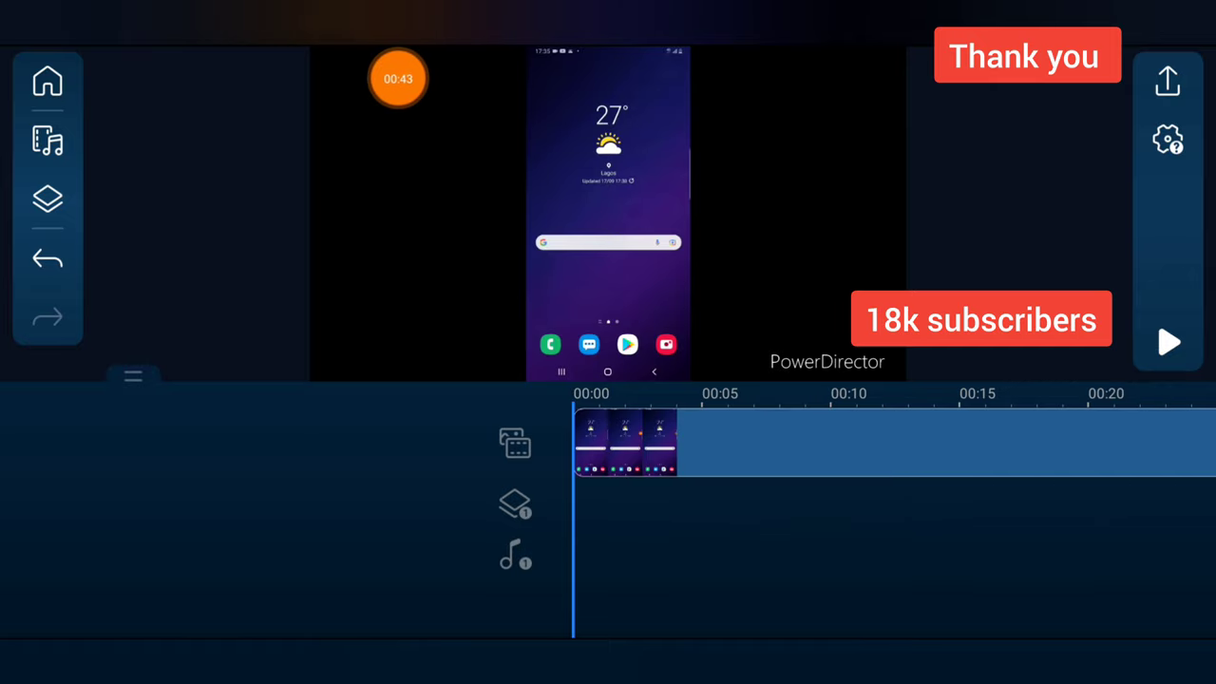
pyautogui.moveTo(387, 79); pyautogui.dragTo(136, 85)
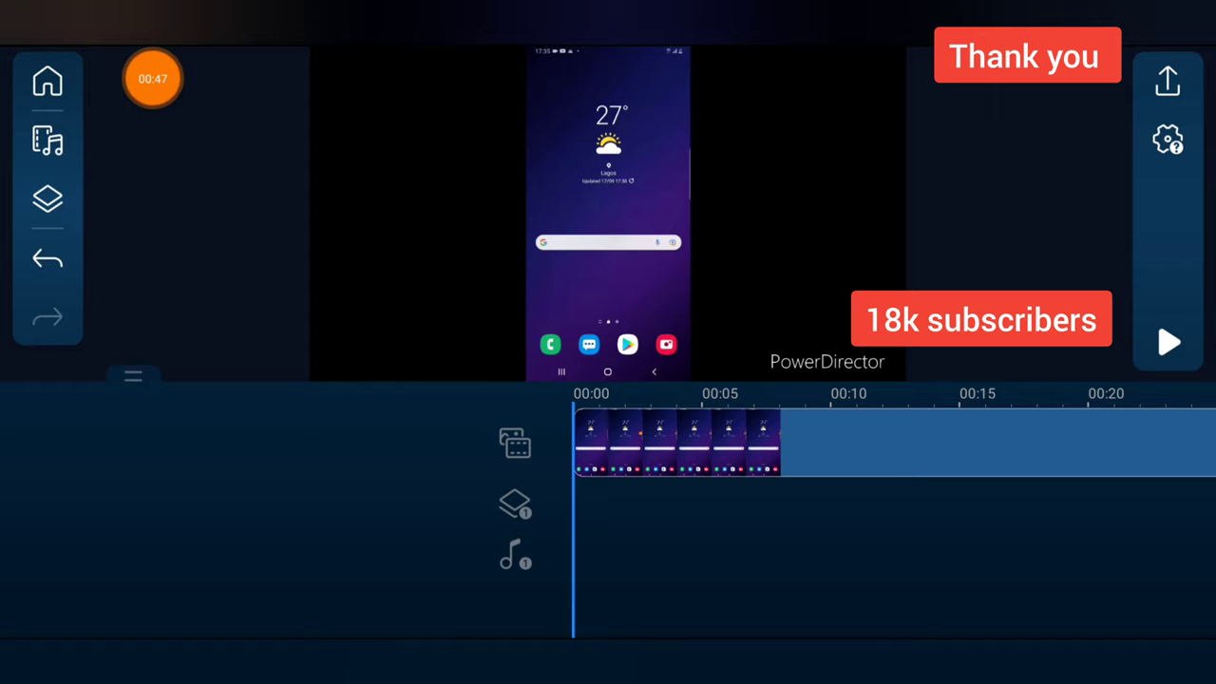
pyautogui.click(1168, 341)
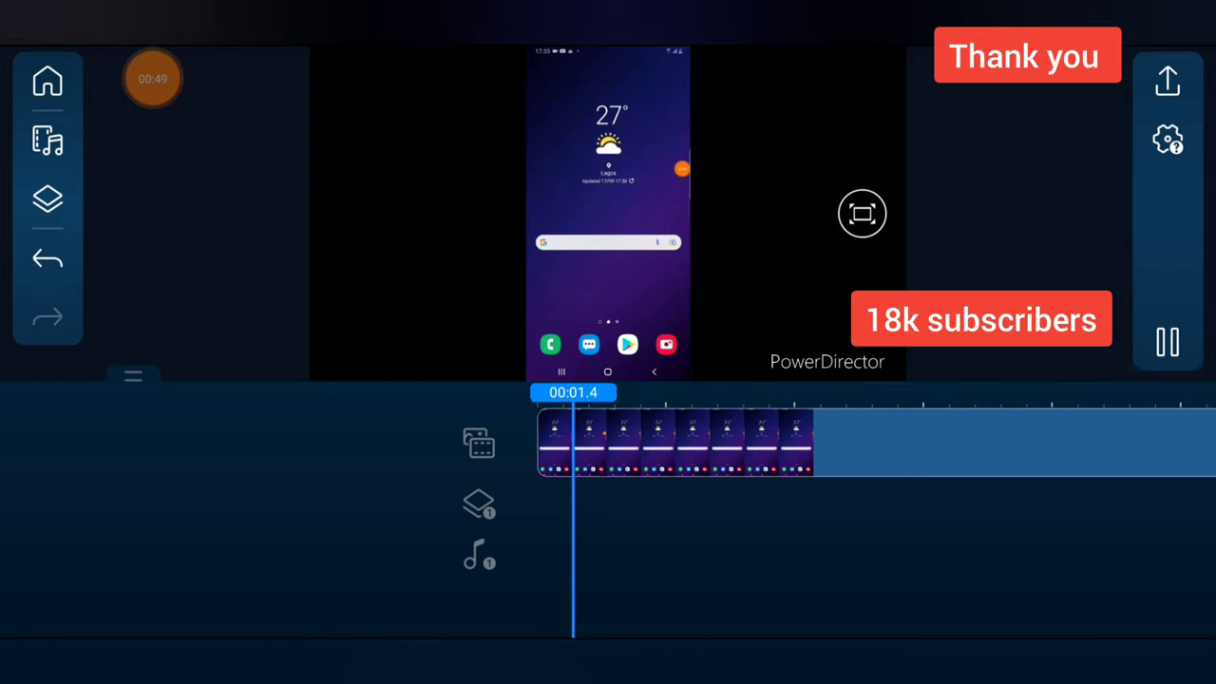
pyautogui.click(1168, 342)
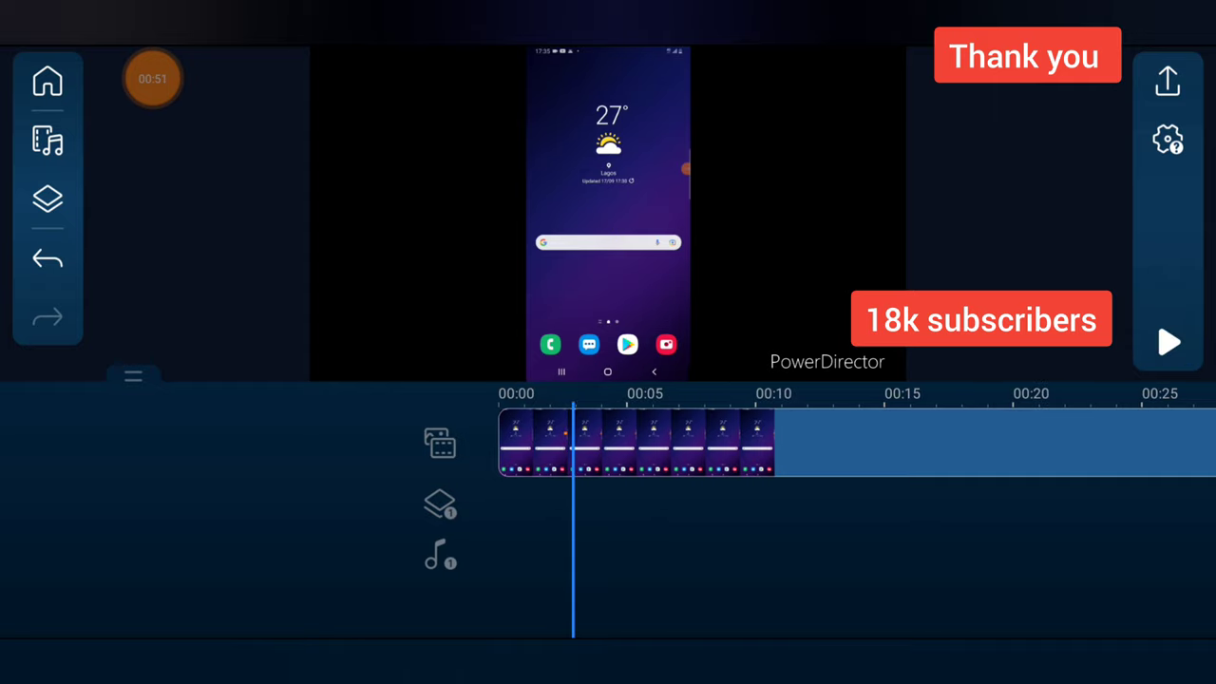
pyautogui.moveTo(664, 531); pyautogui.dragTo(741, 532)
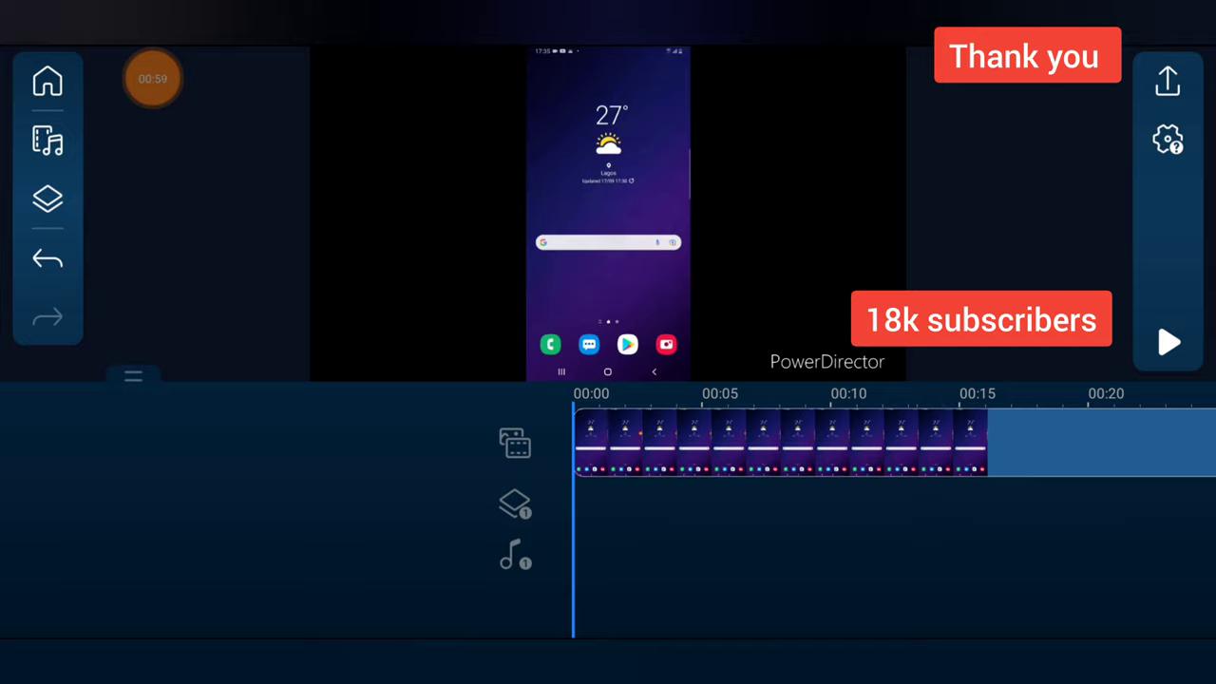
pyautogui.click(779, 442)
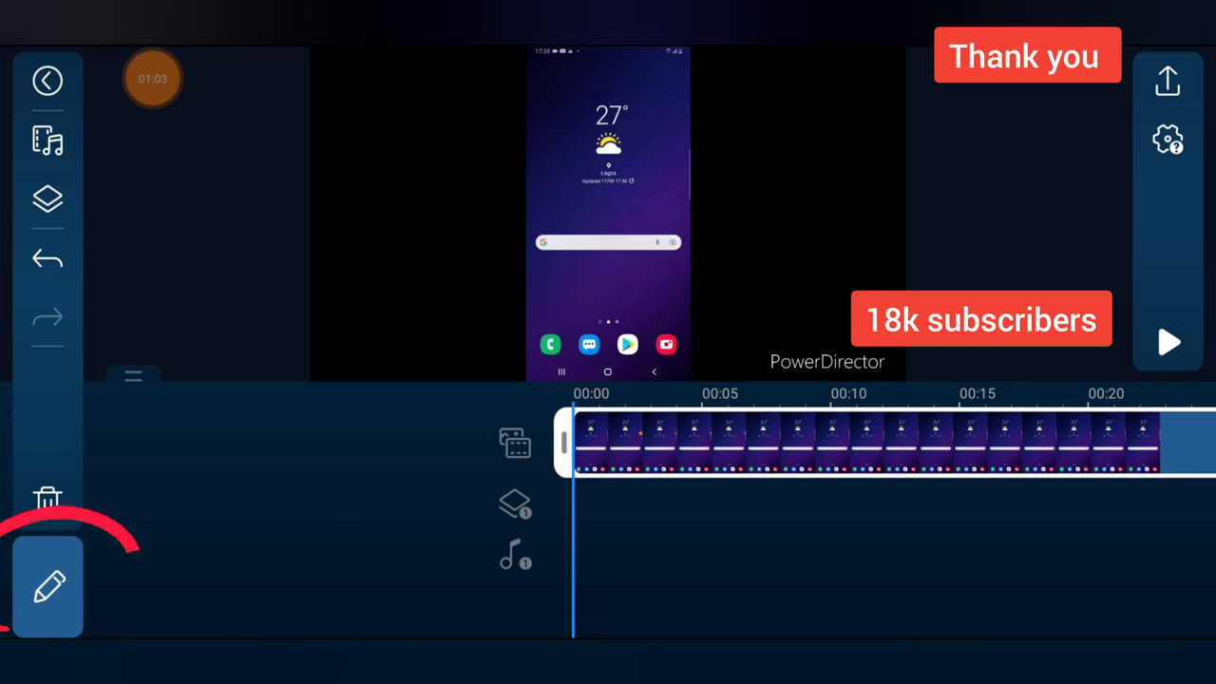
# Step: Apply the Man voice-changer effect to the clip's audio via its audio tools and preview it
pyautogui.click(47, 584)
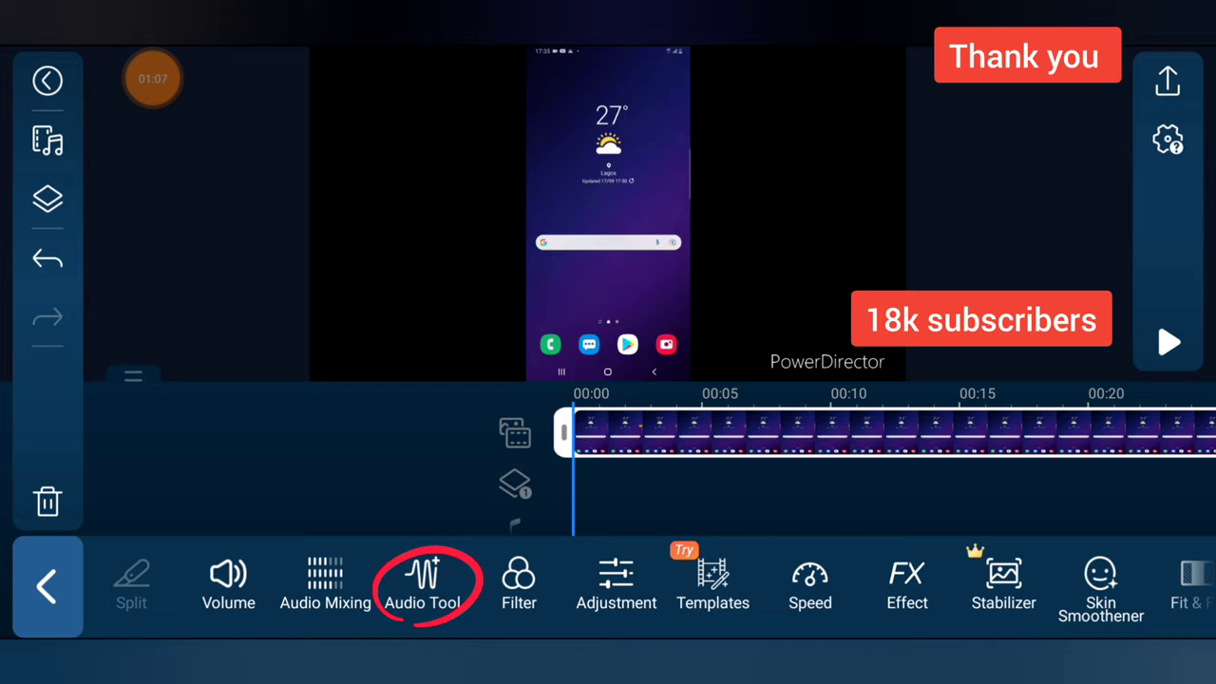
pyautogui.click(422, 580)
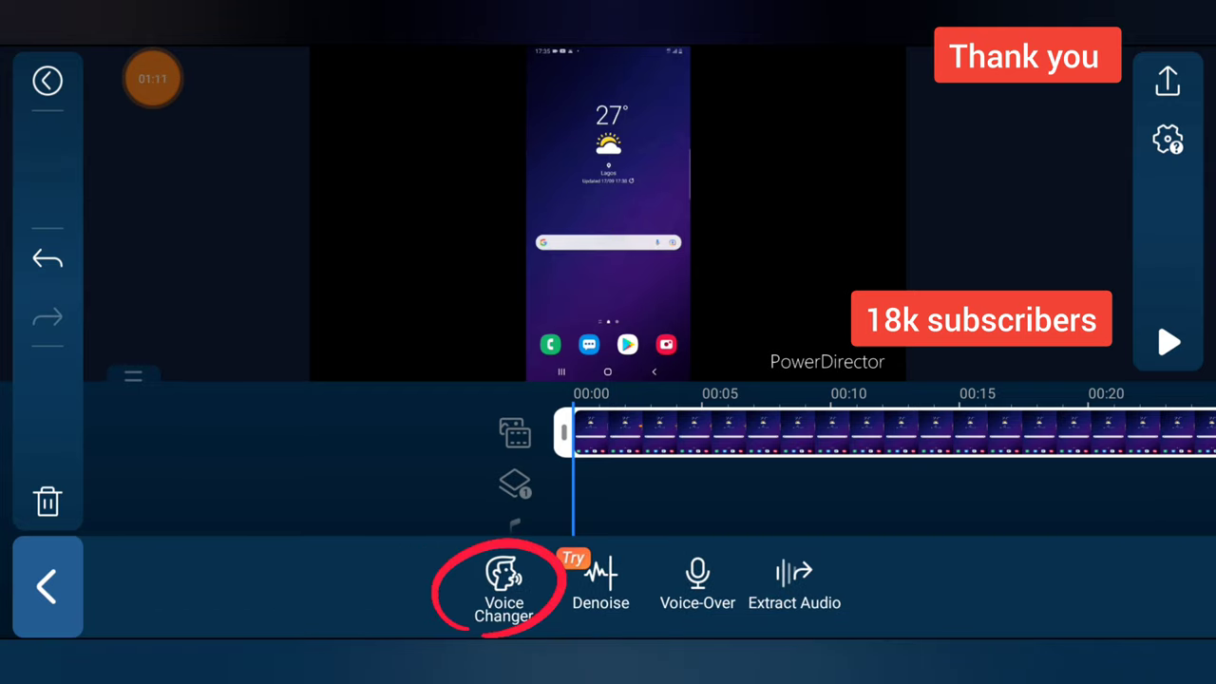
pyautogui.click(503, 580)
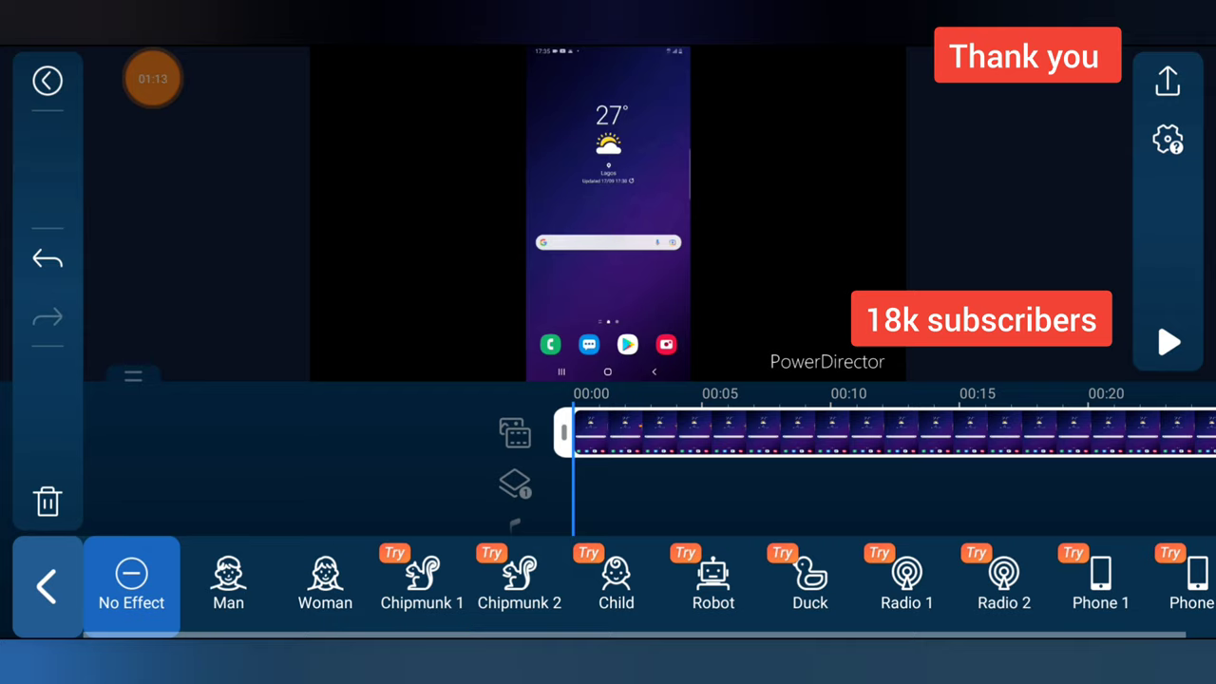
pyautogui.click(228, 584)
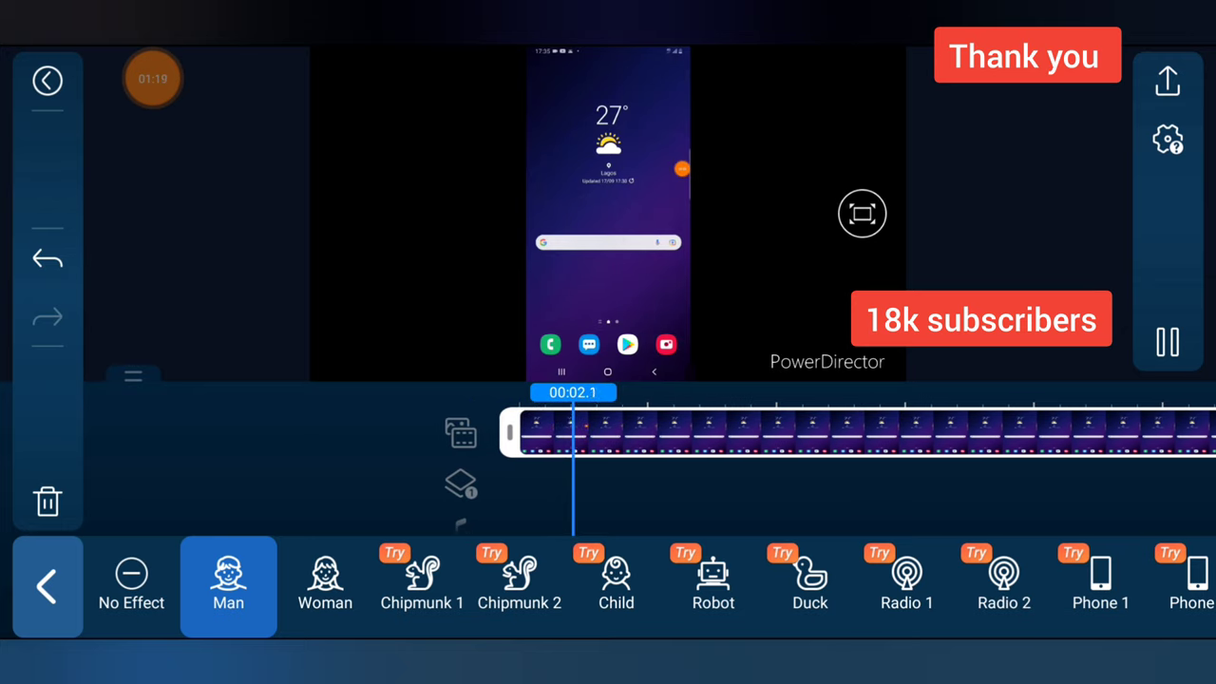
pyautogui.click(1167, 342)
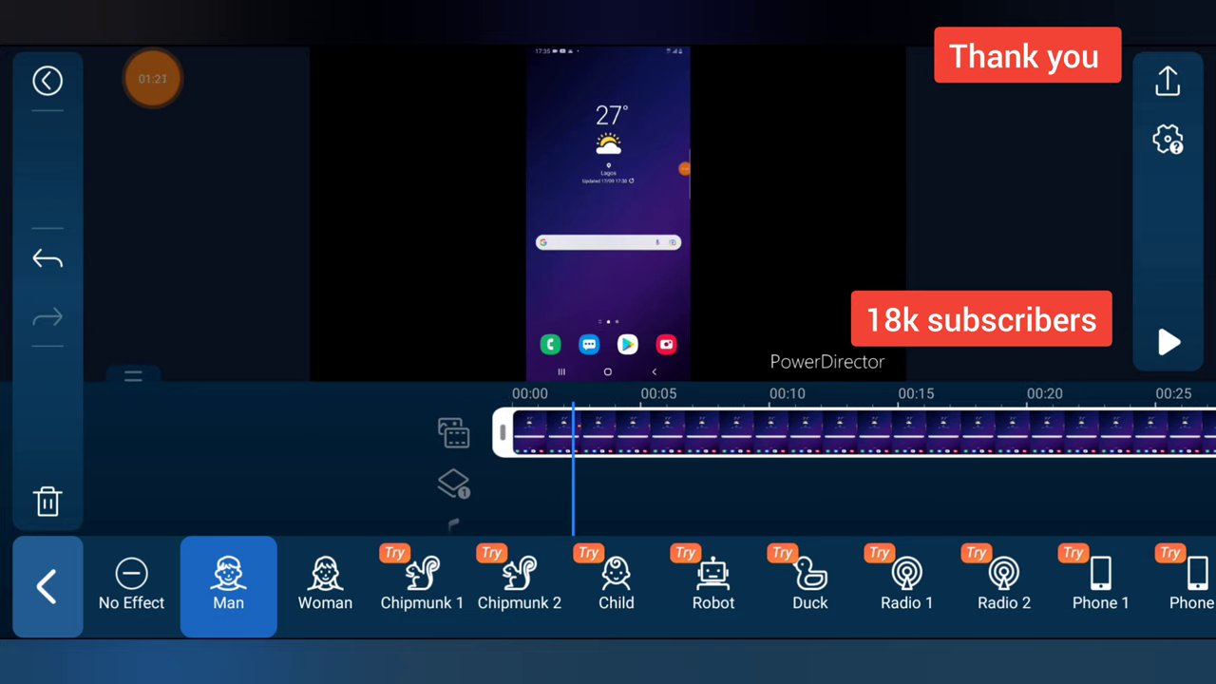
pyautogui.hscroll(-2, 855, 432)
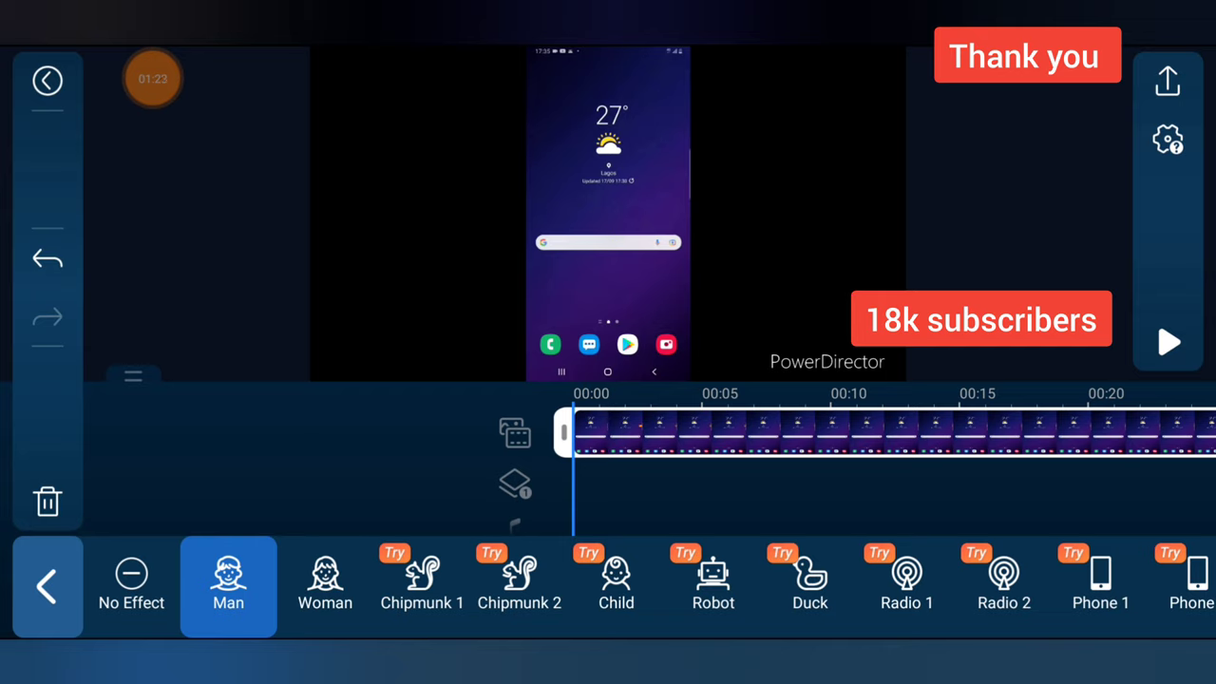
# Step: Try the Woman, Chipmunk 1 and Child voice effects, previewing the clip after each
pyautogui.click(324, 582)
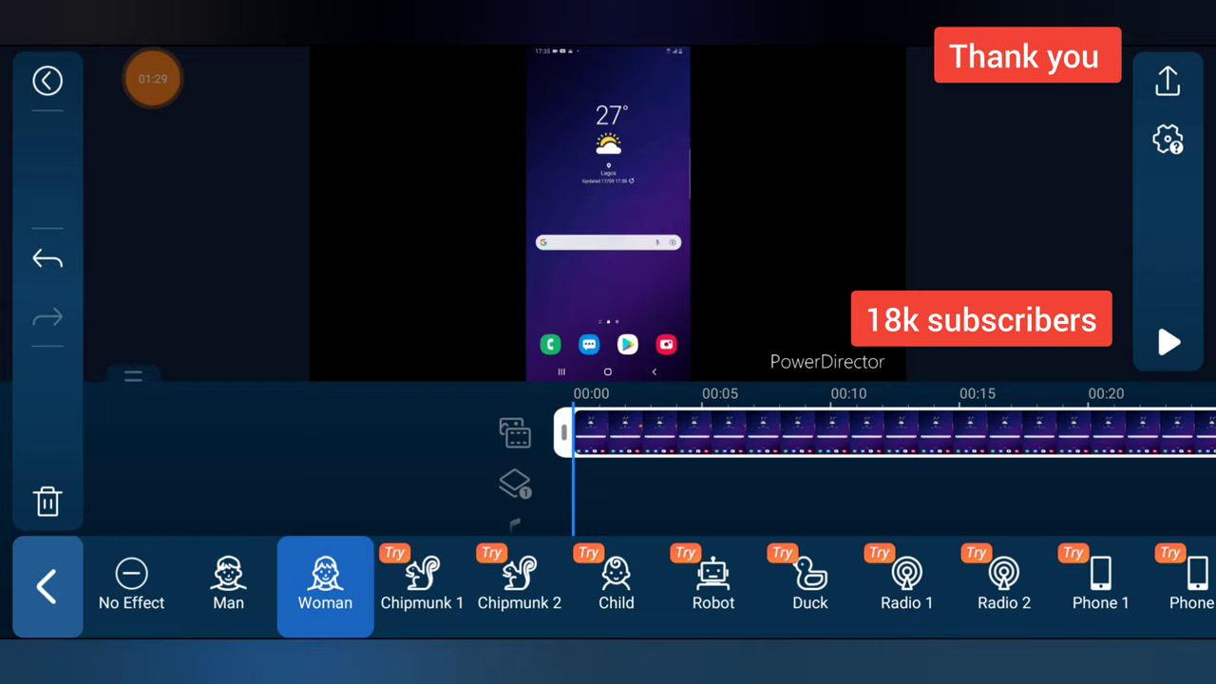
pyautogui.click(1169, 342)
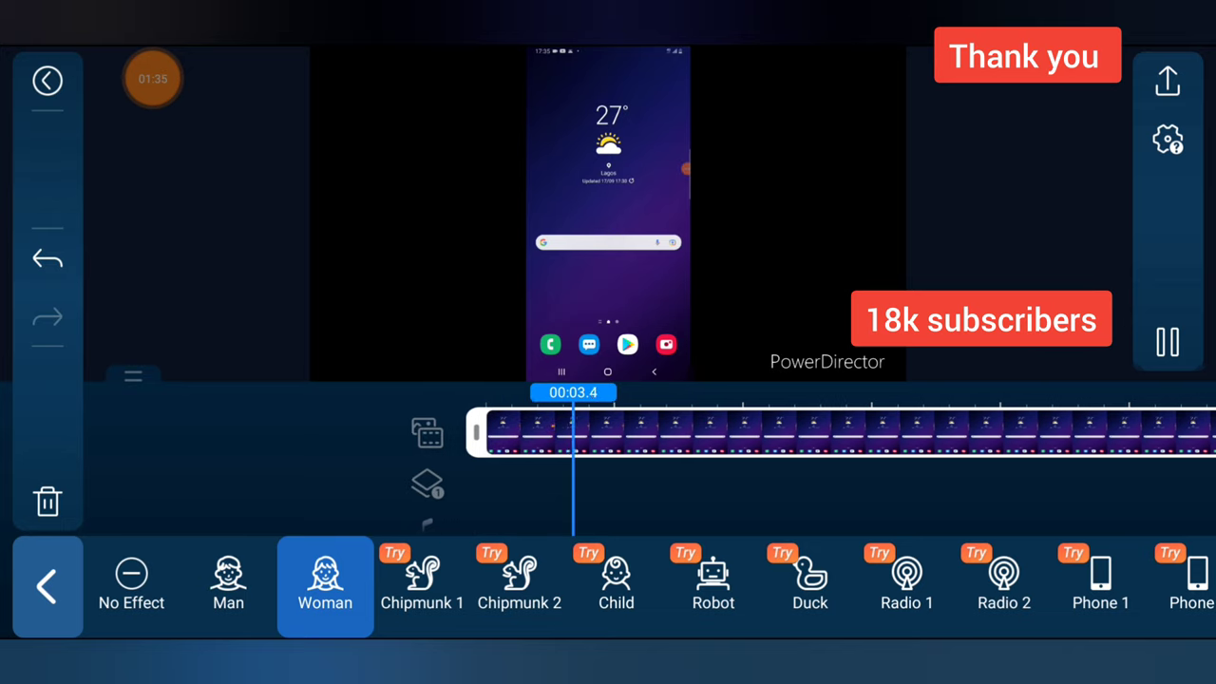
pyautogui.click(1169, 342)
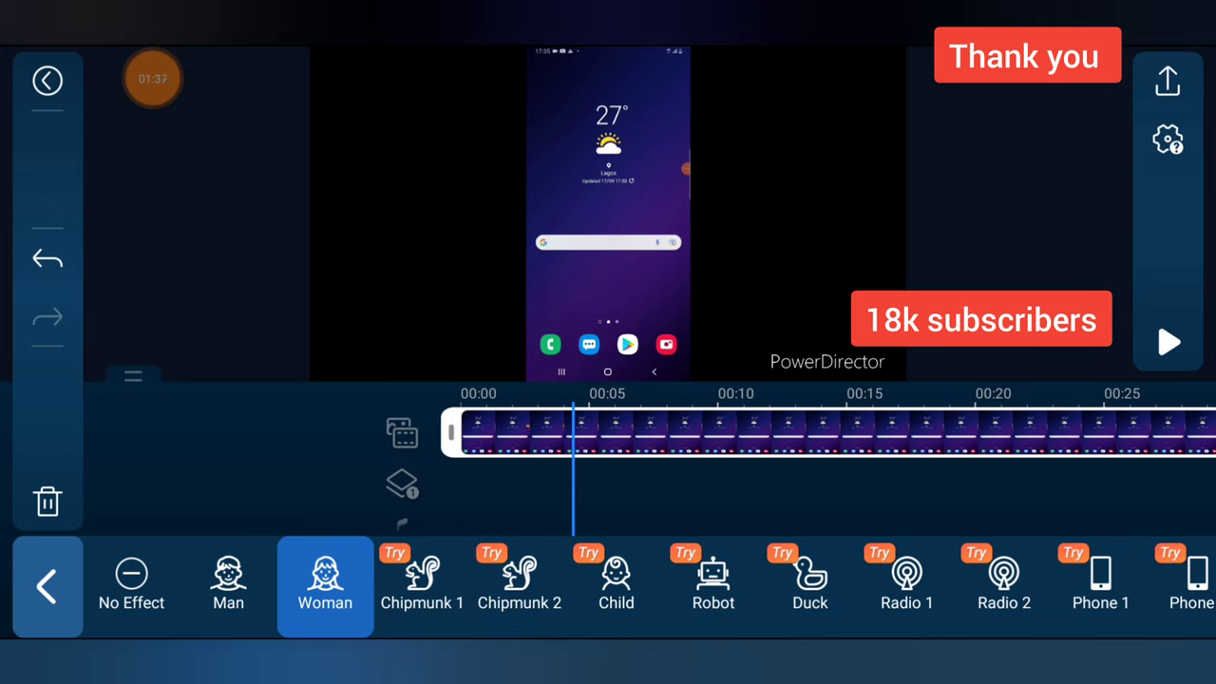
pyautogui.moveTo(665, 432); pyautogui.dragTo(778, 432)
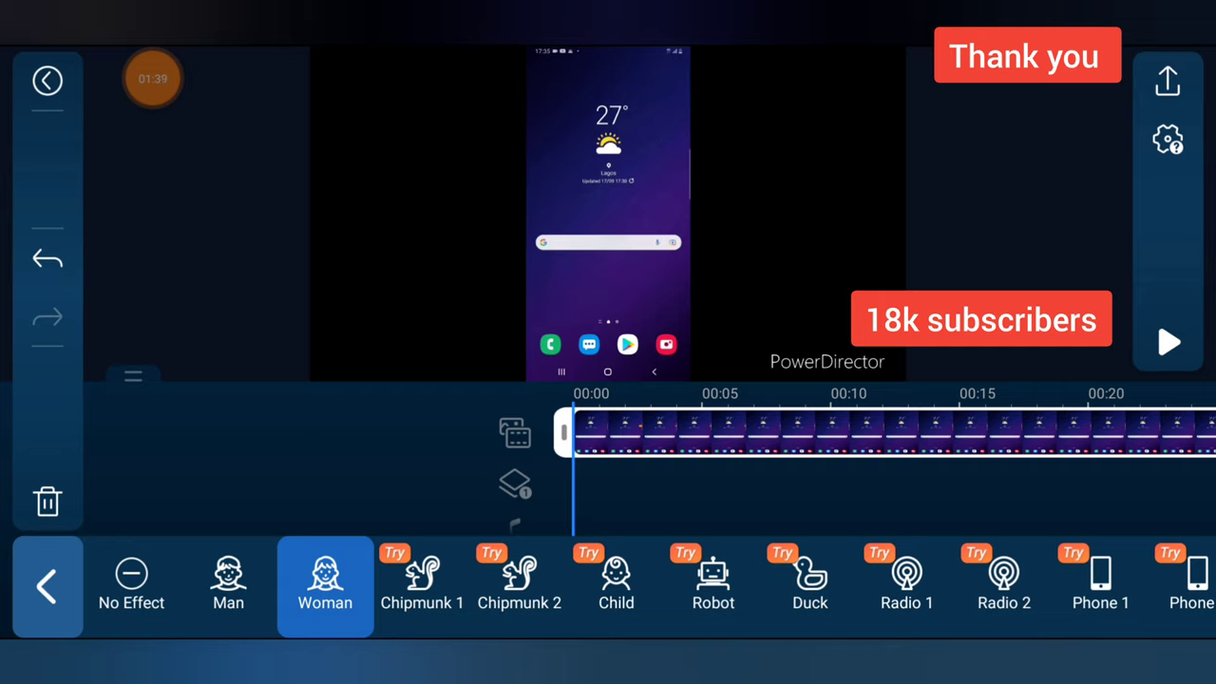
pyautogui.click(421, 580)
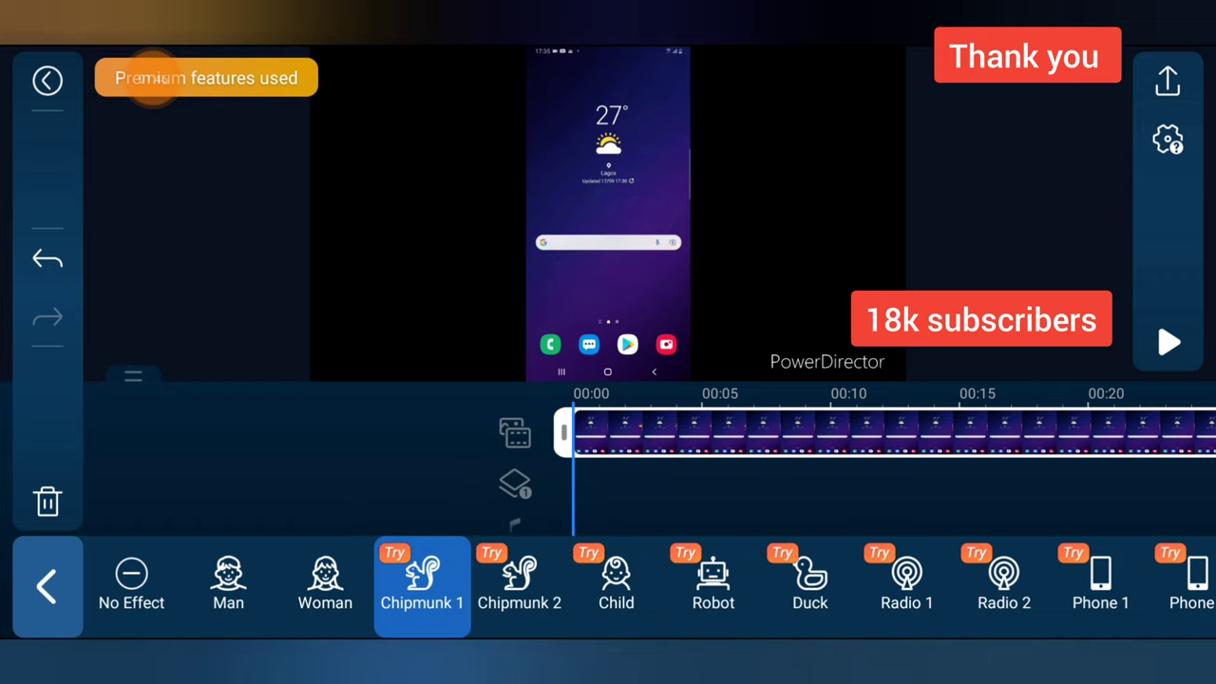
pyautogui.click(1168, 342)
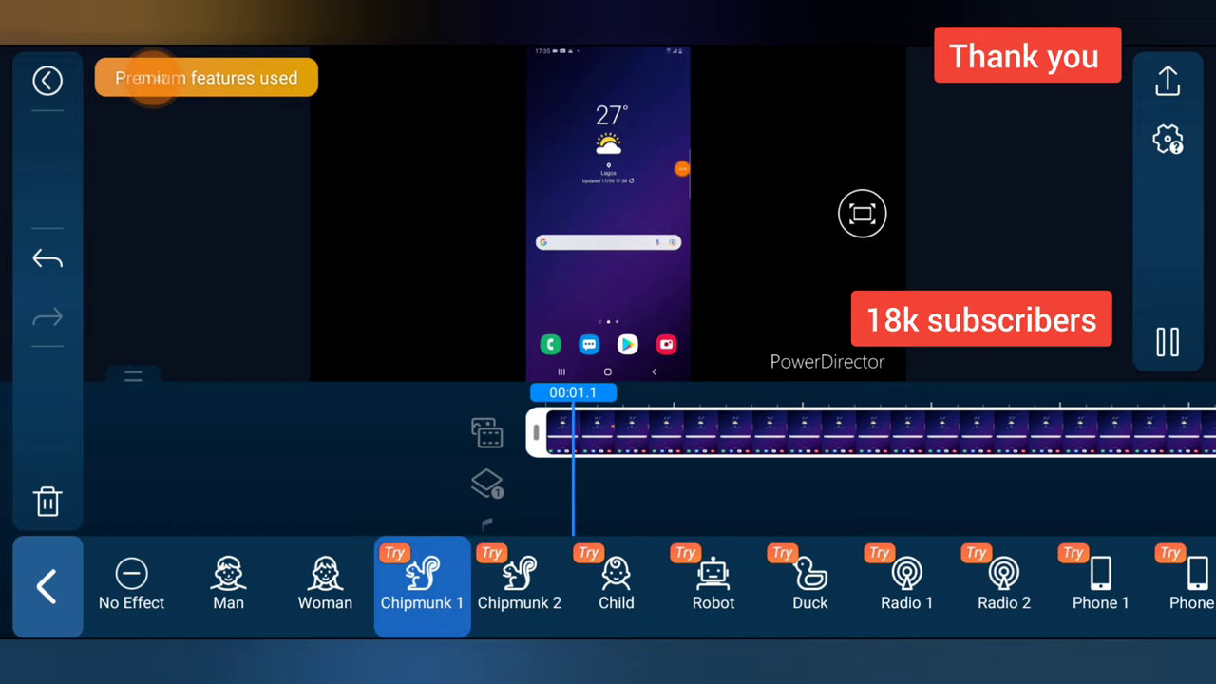
pyautogui.click(1167, 341)
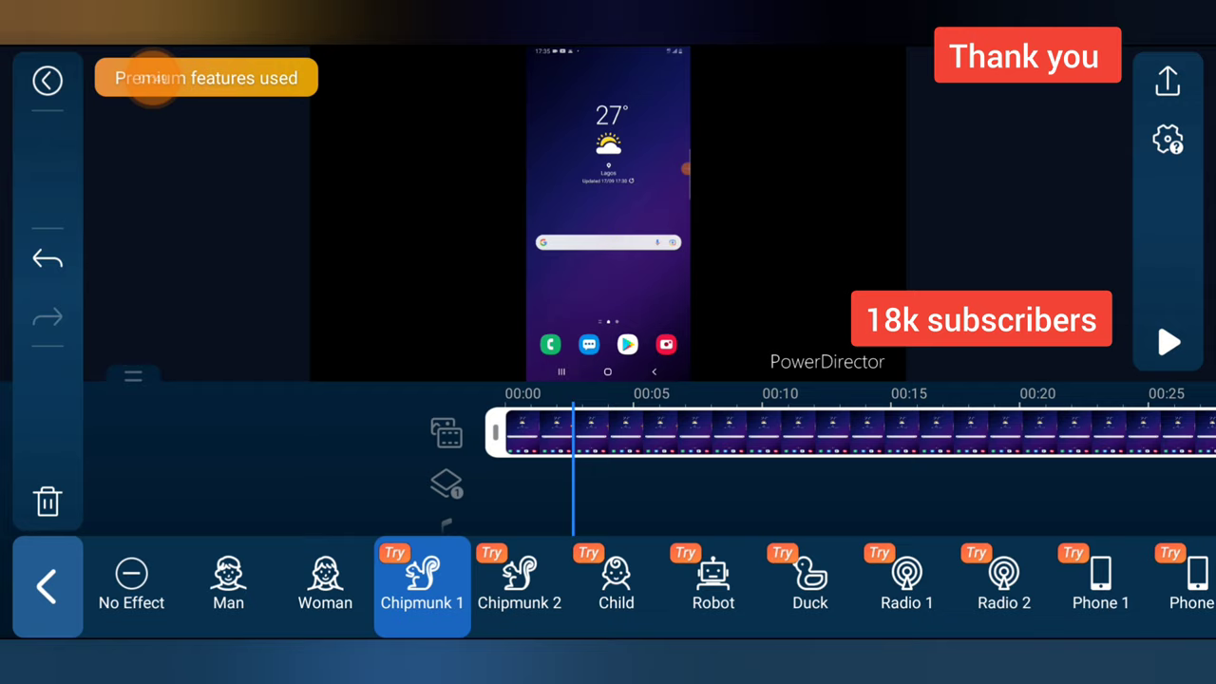
pyautogui.click(616, 580)
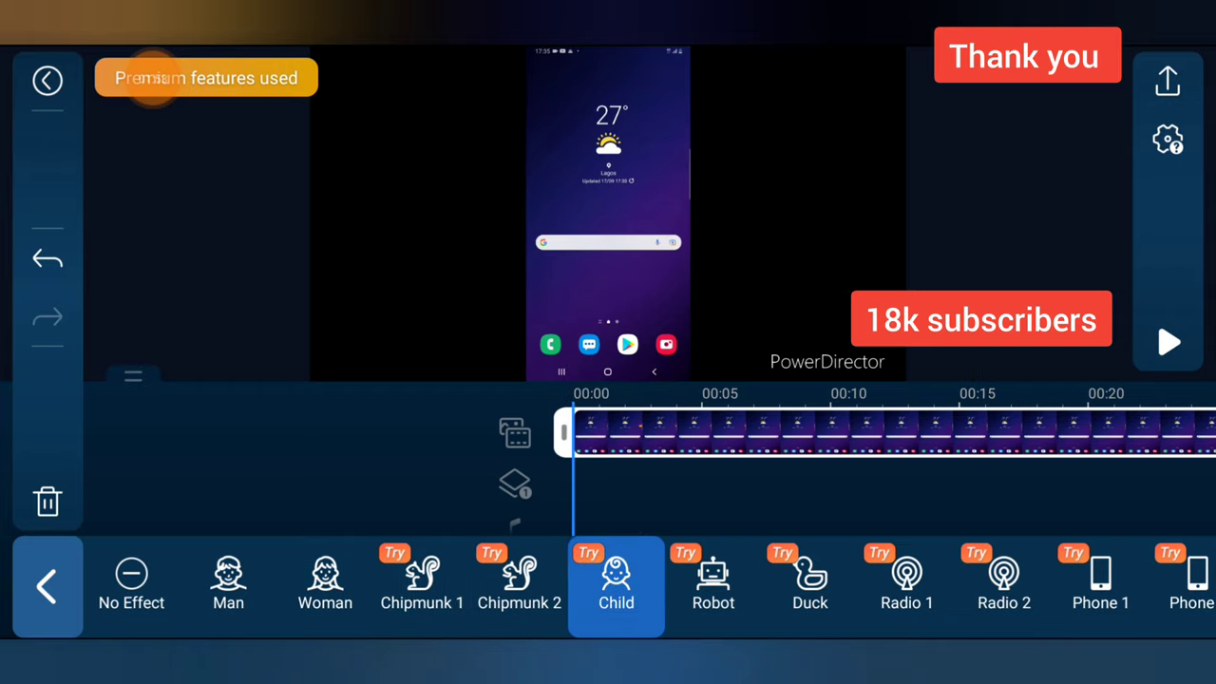
pyautogui.click(1167, 342)
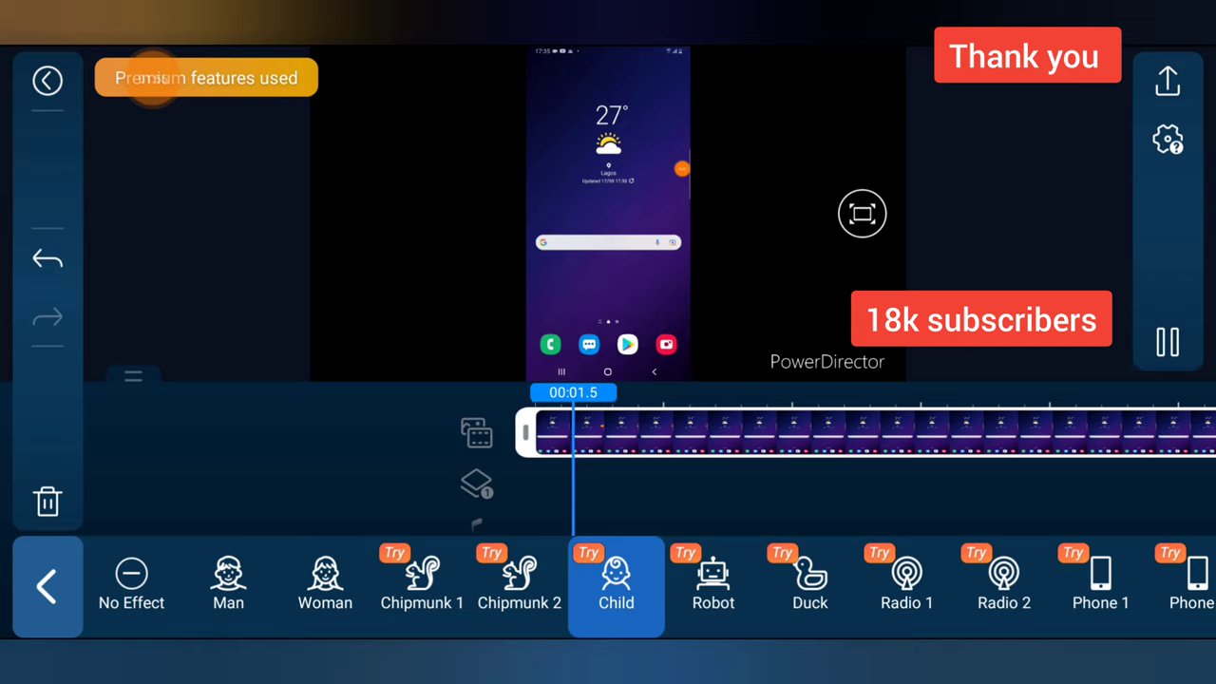
pyautogui.click(1167, 342)
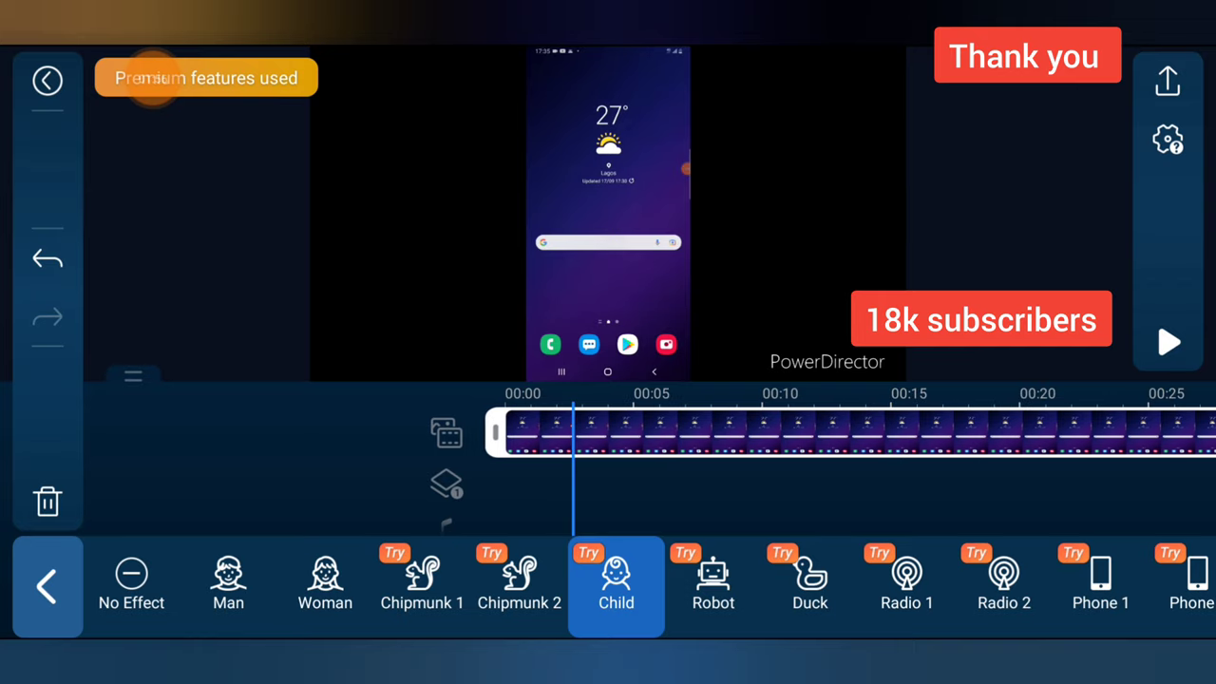
# Step: Apply the Robot voice effect to the clip's audio and preview it
pyautogui.click(712, 584)
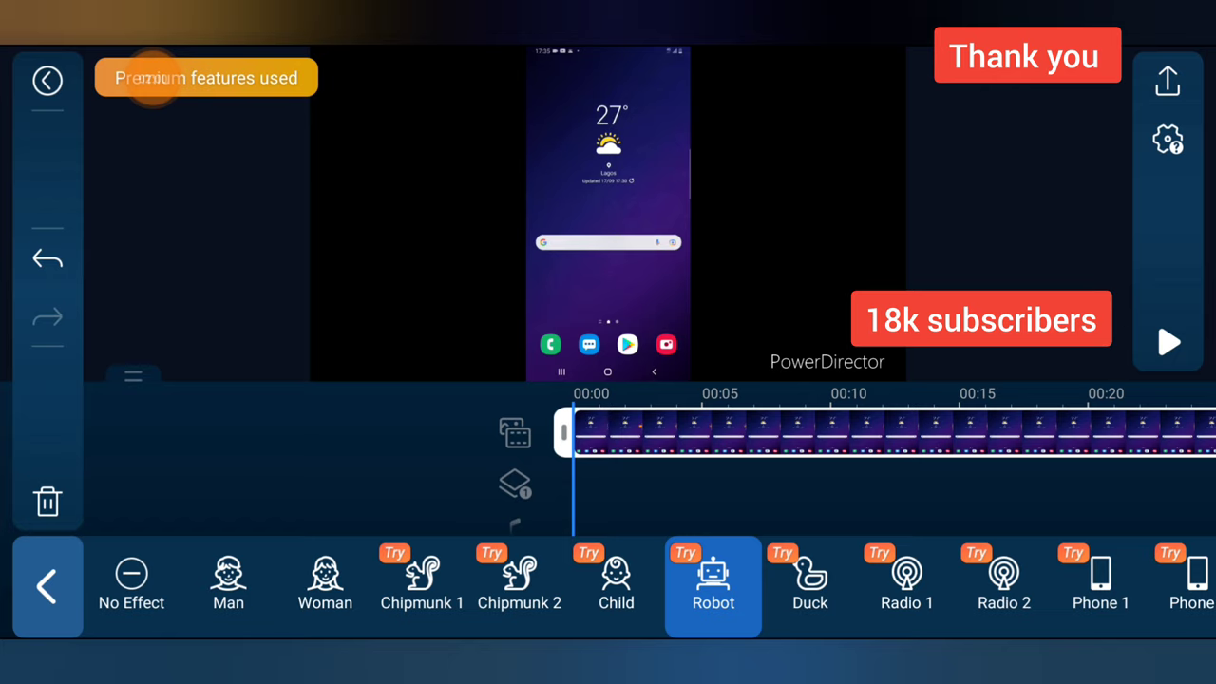
pyautogui.click(1167, 342)
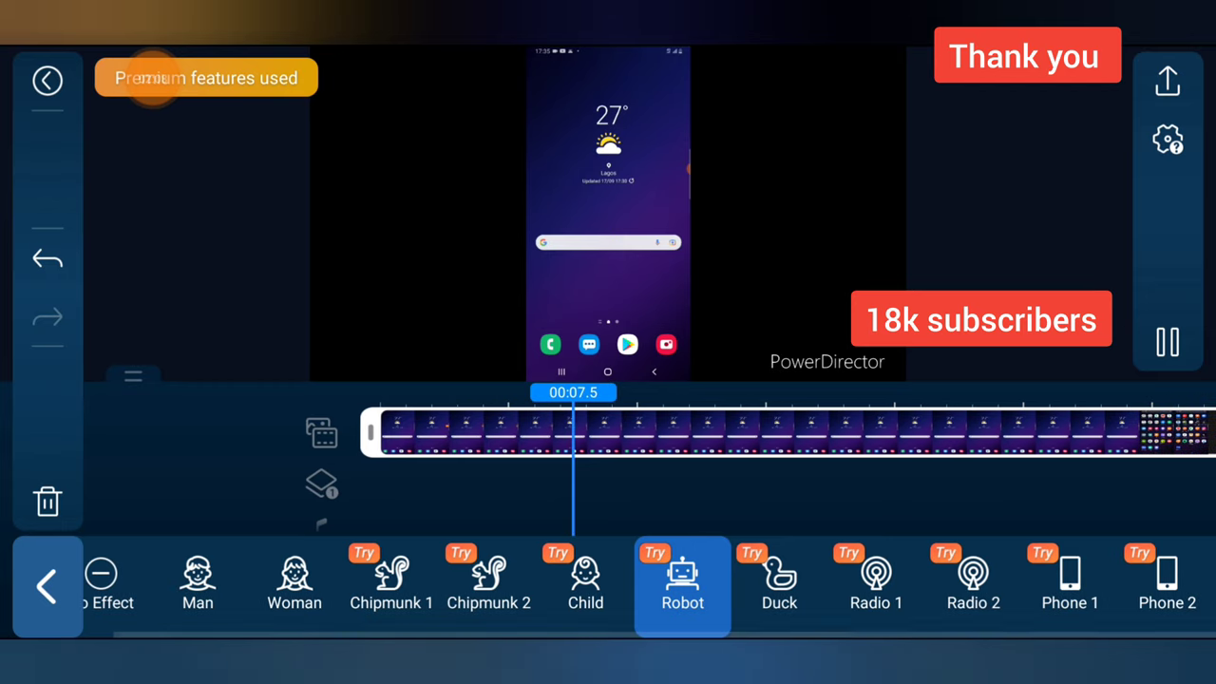
pyautogui.click(1168, 342)
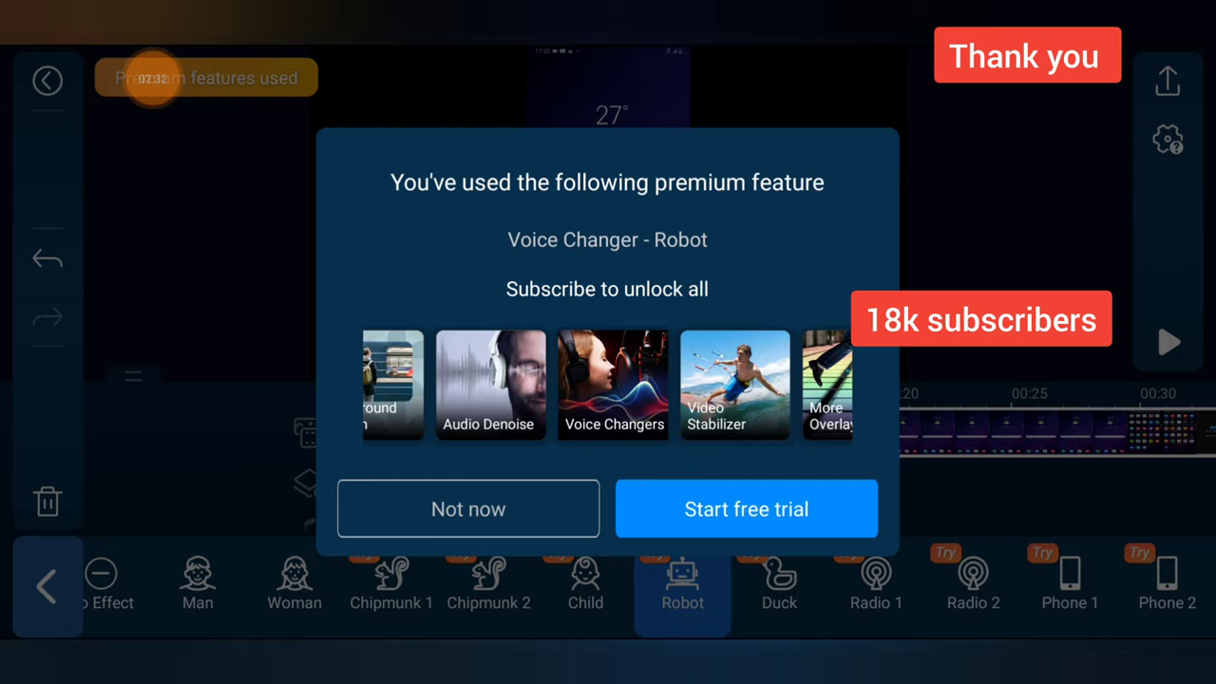
# Step: Dismiss the Robot premium prompt and leave the Voice Changer, keeping the Robot-voiced clip
pyautogui.click(152, 78)
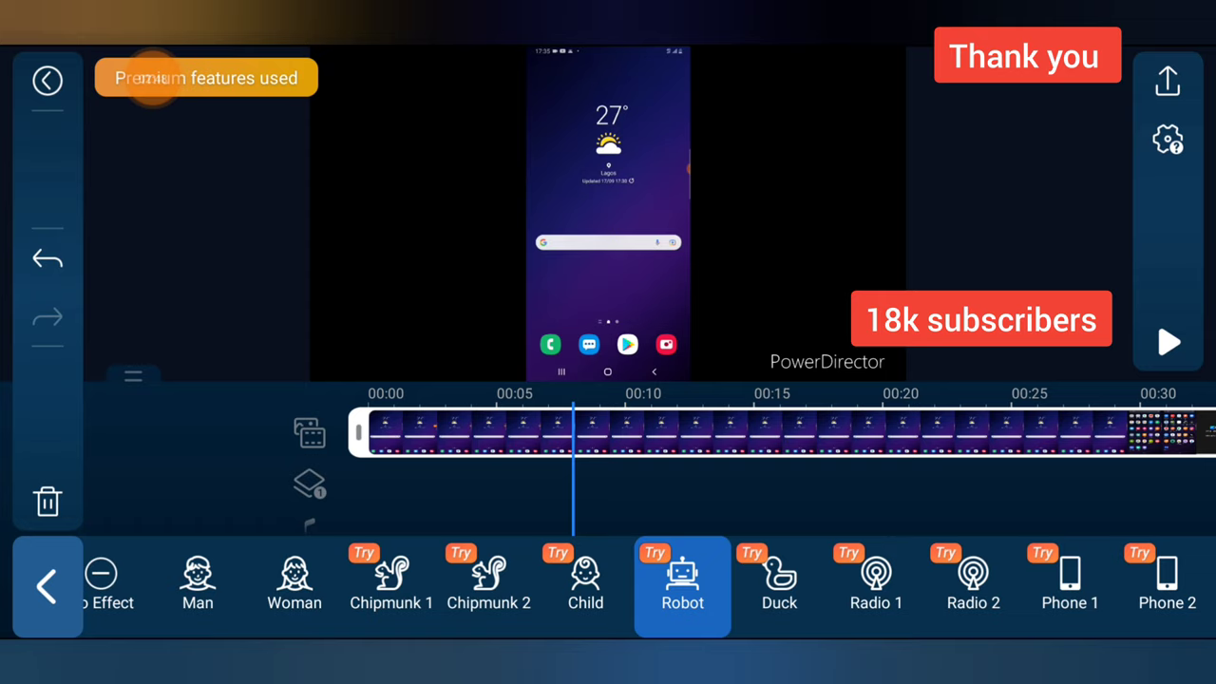
pyautogui.click(47, 586)
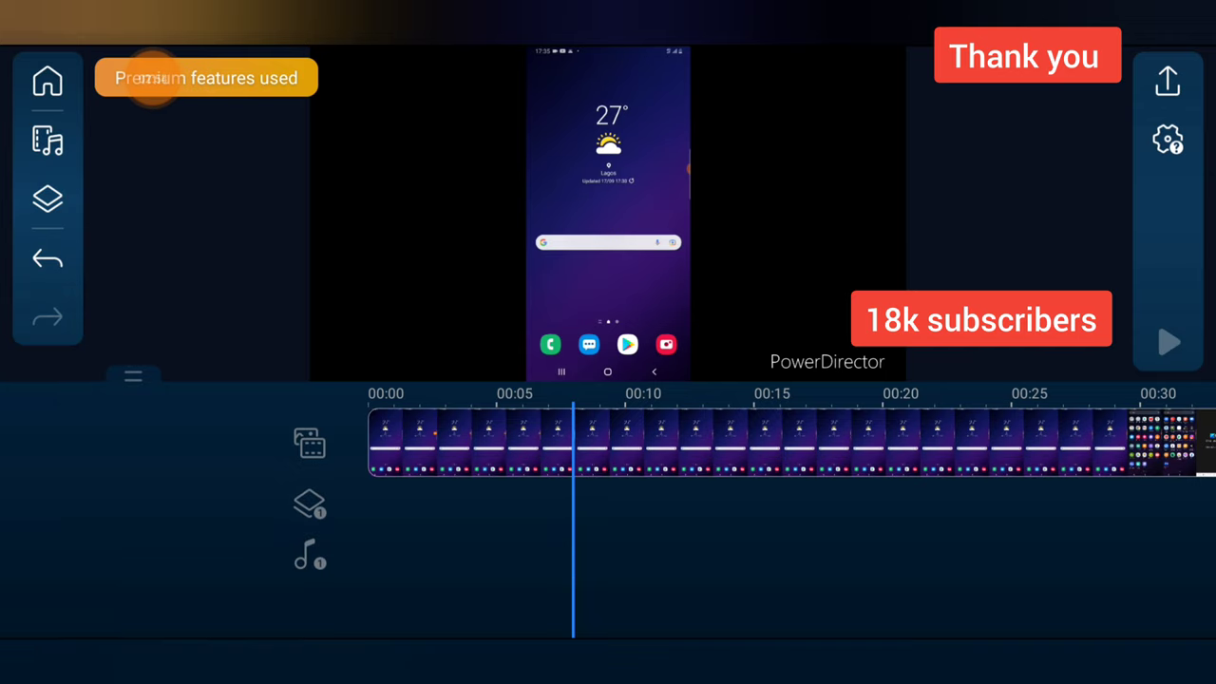